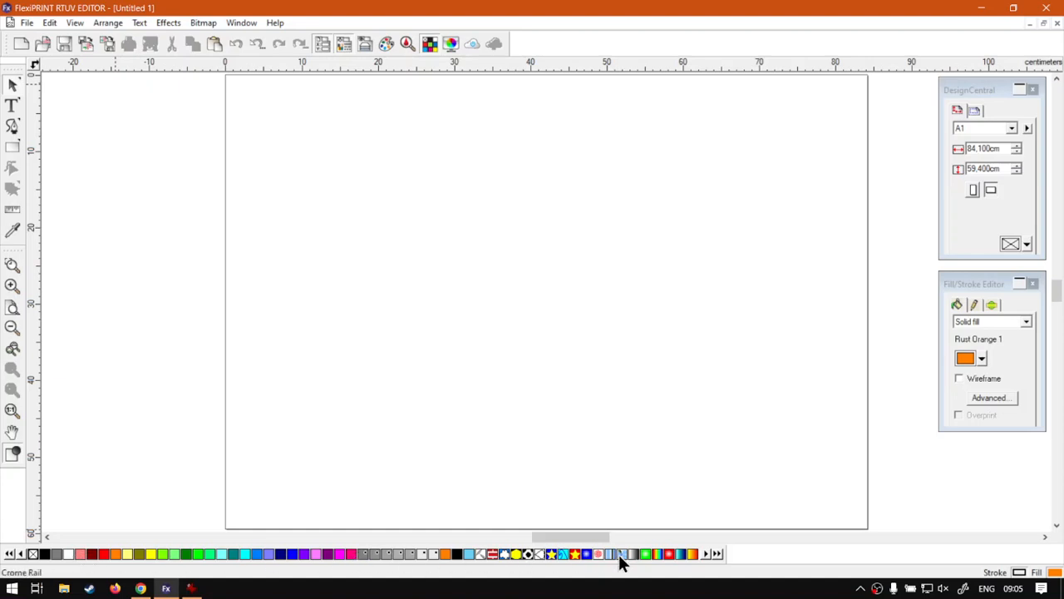
# Draw an orange-filled rectangle about 29.5 cm wide and 28.7 cm high in the upper-left part of the page.
pyautogui.click(13, 147)
pyautogui.moveTo(302, 122); pyautogui.dragTo(526, 339)
pyautogui.hotkey('alt', 'Tab')
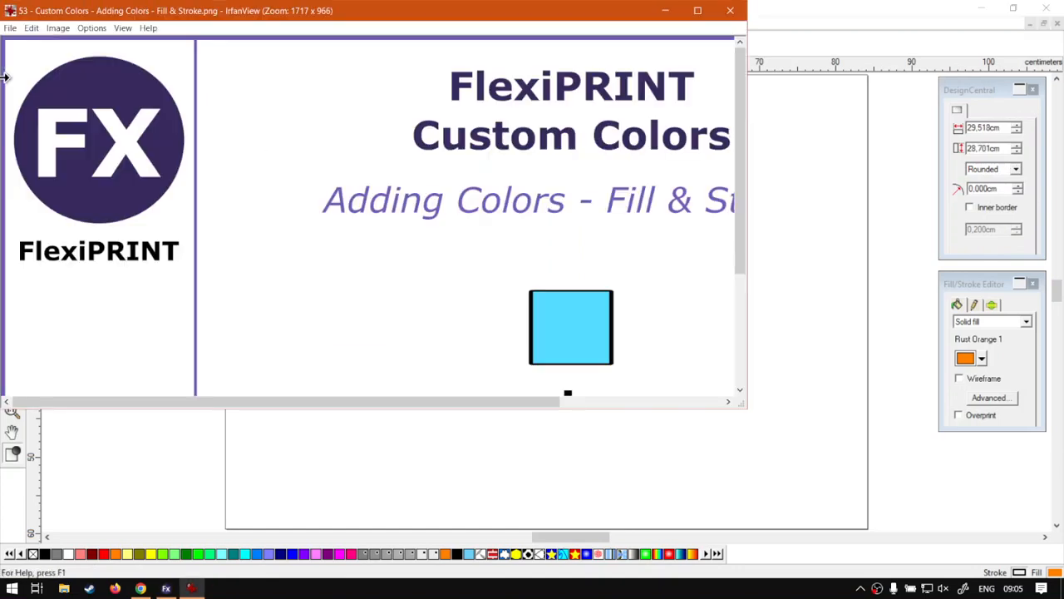
pyautogui.click(665, 10)
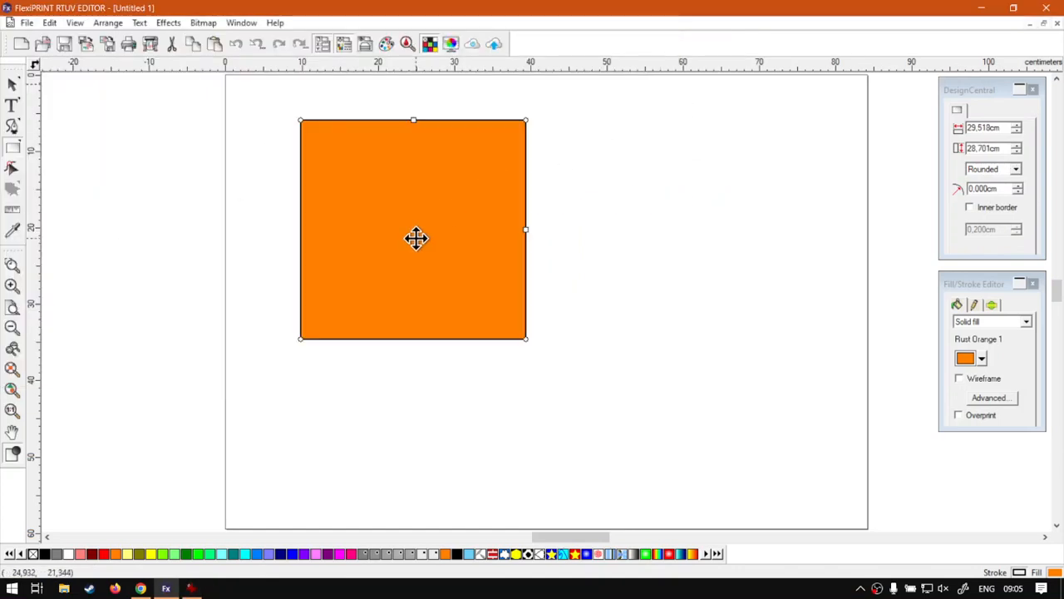
# Duplicate the orange square to its right and position the two squares side by side, at about X 8.2 cm and 43.9 cm.
pyautogui.click(12, 84)
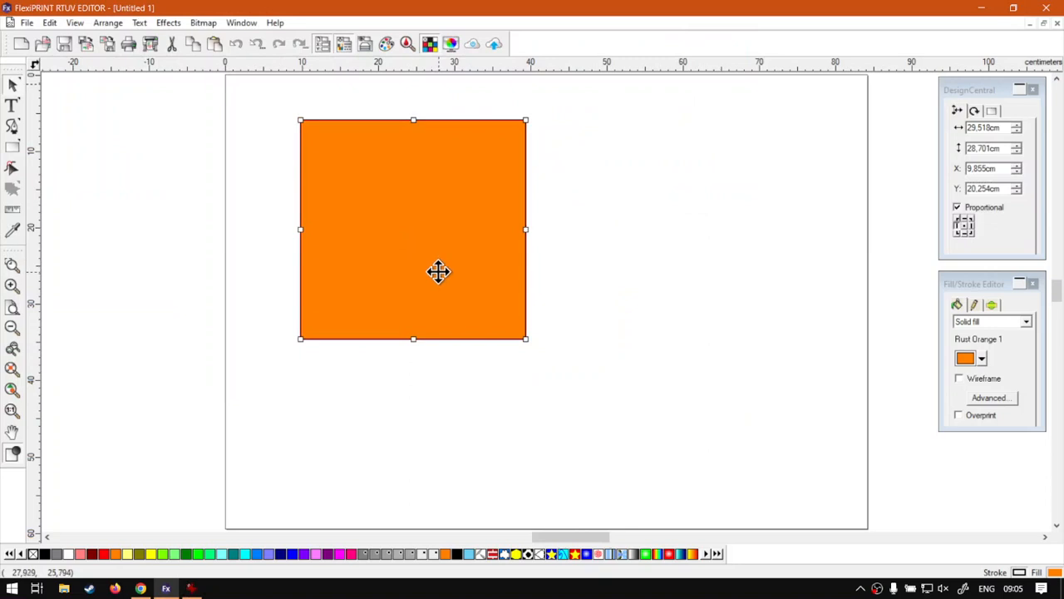
pyautogui.moveTo(438, 271); pyautogui.dragTo(667, 264)
pyautogui.moveTo(852, 432); pyautogui.dragTo(266, 98)
pyautogui.moveTo(429, 185); pyautogui.dragTo(416, 188)
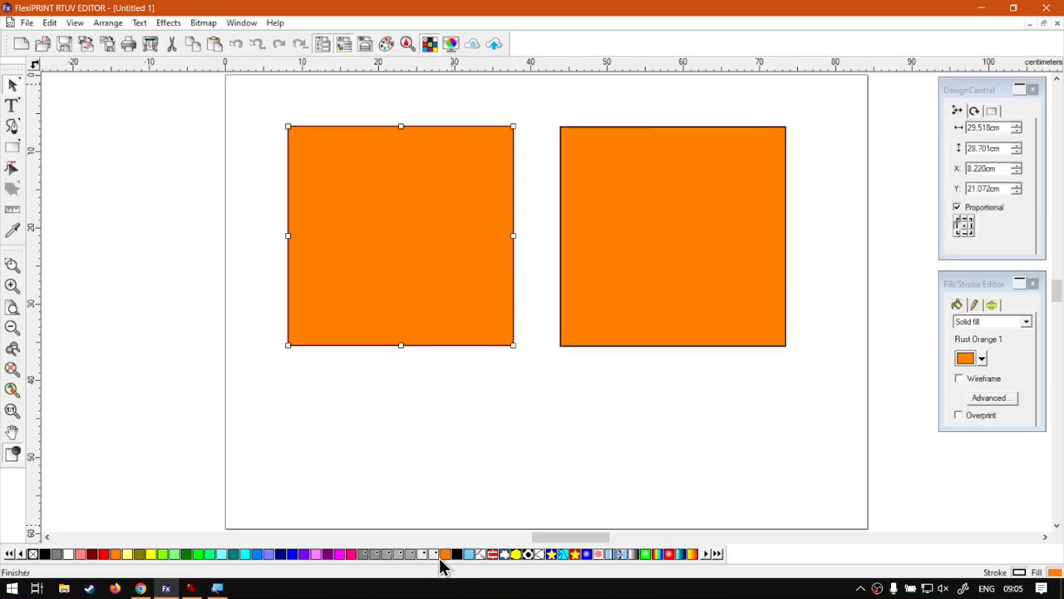
pyautogui.moveTo(443, 565)
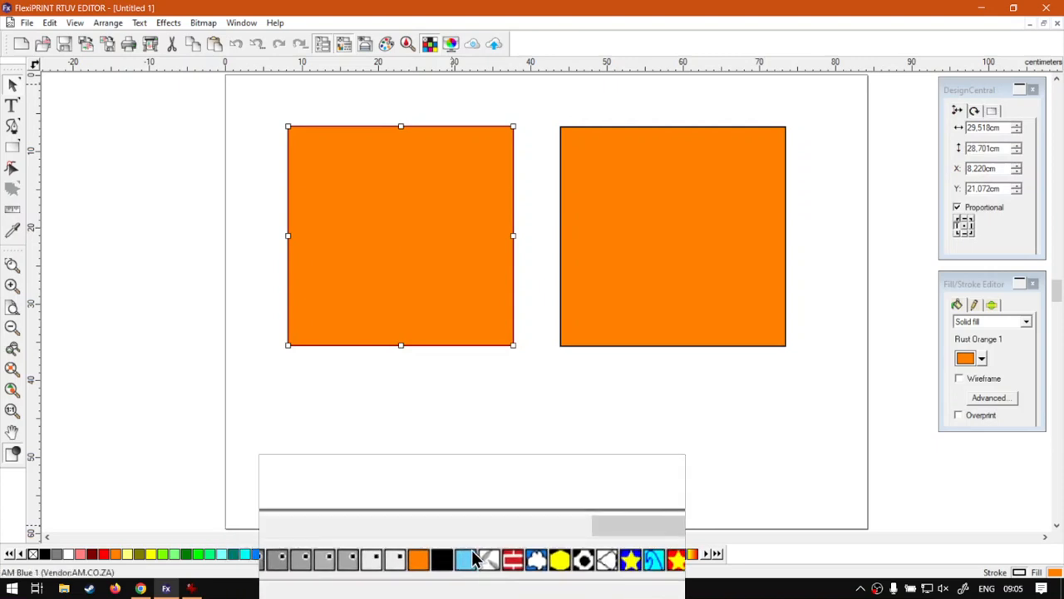
pyautogui.click(470, 559)
pyautogui.click(447, 557)
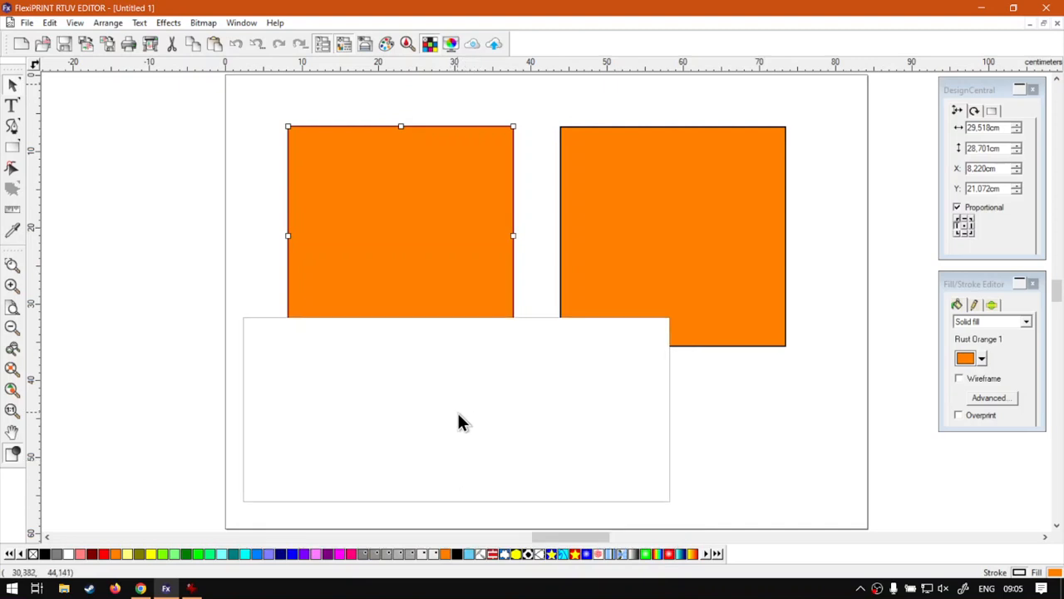
# Fill the right-hand square with pink R=255, G=64, B=121 using the Color Mixer in RGB mode.
pyautogui.click(683, 278)
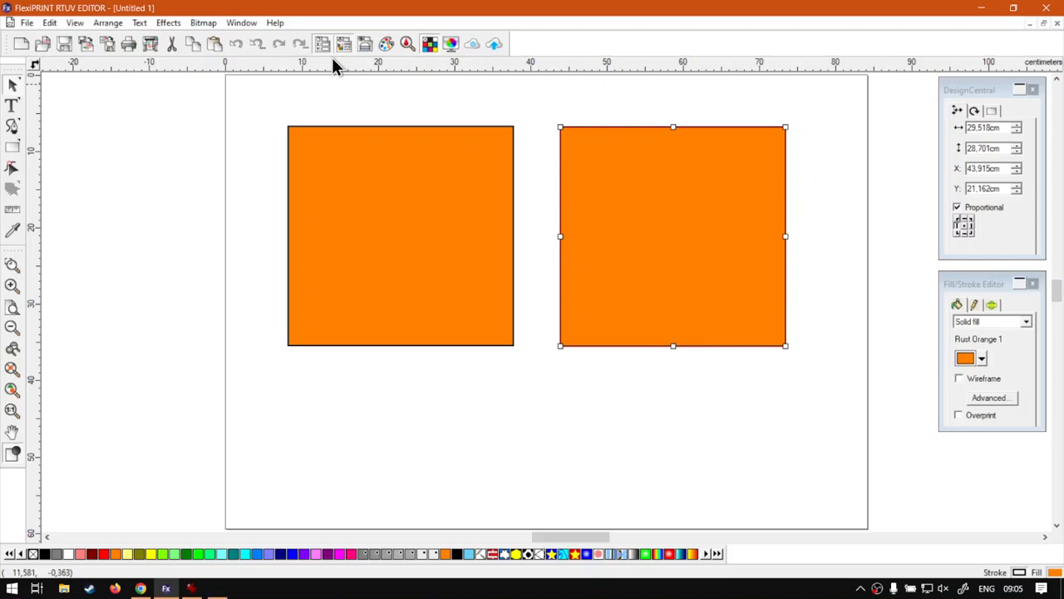
pyautogui.click(385, 44)
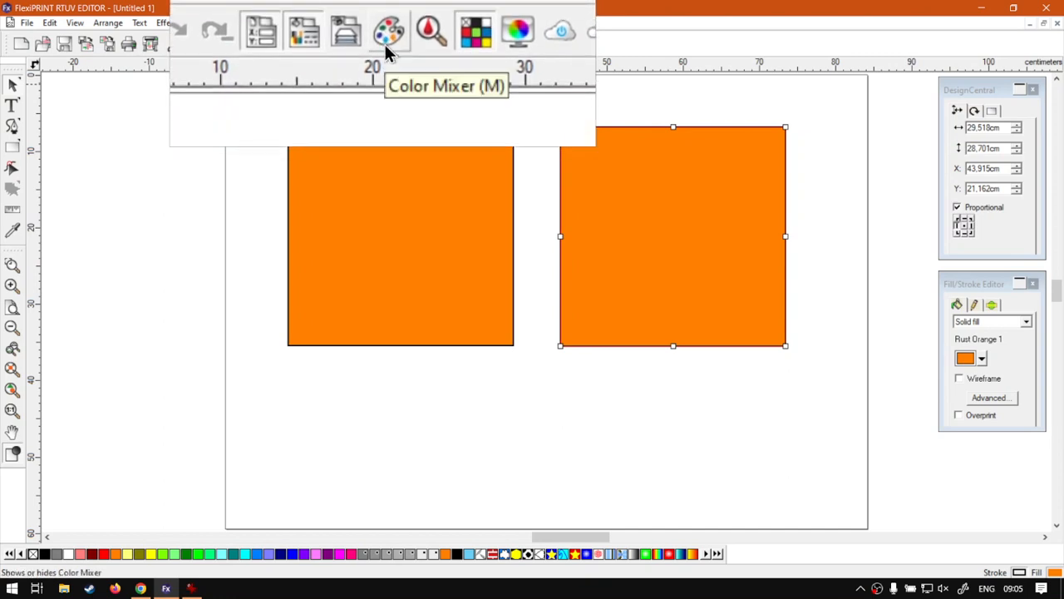
pyautogui.click(386, 44)
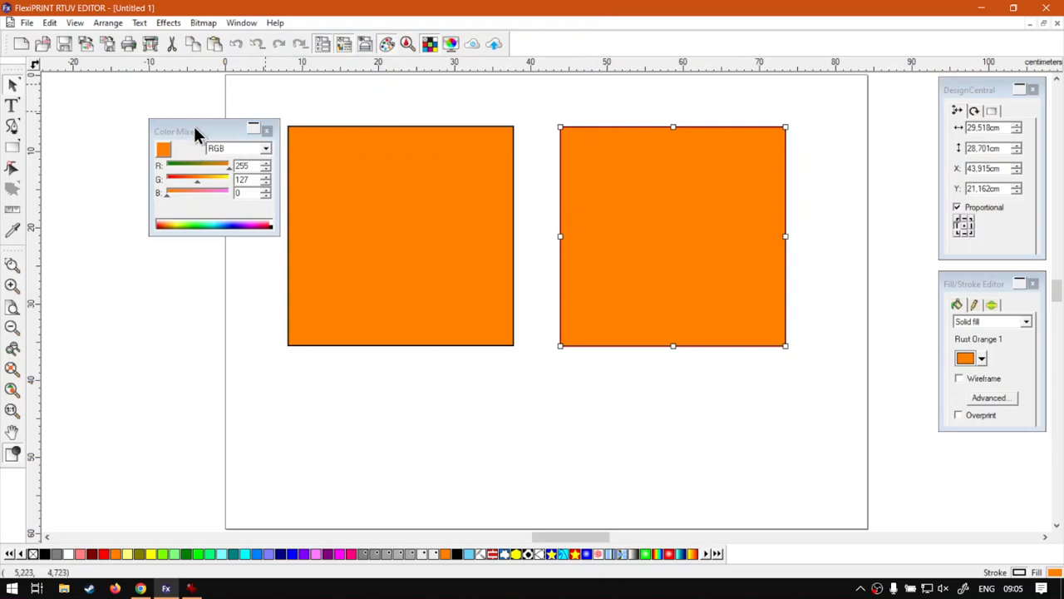
pyautogui.moveTo(196, 133); pyautogui.dragTo(448, 106)
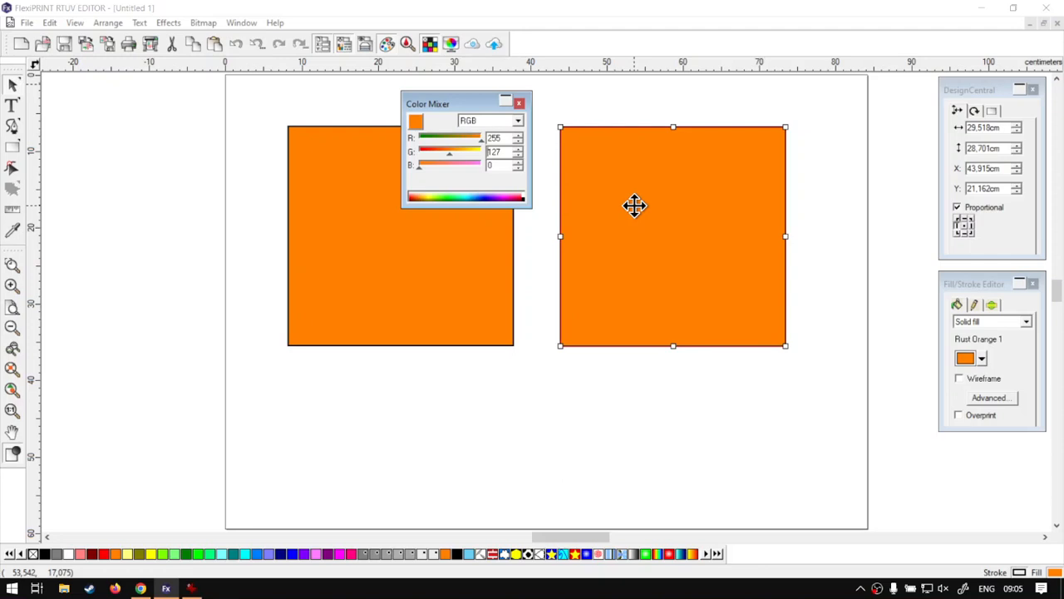
pyautogui.moveTo(634, 205)
pyautogui.mouseDown()
pyautogui.moveTo(594, 125)
pyautogui.moveTo(479, 124)
pyautogui.moveTo(466, 170)
pyautogui.mouseUp()
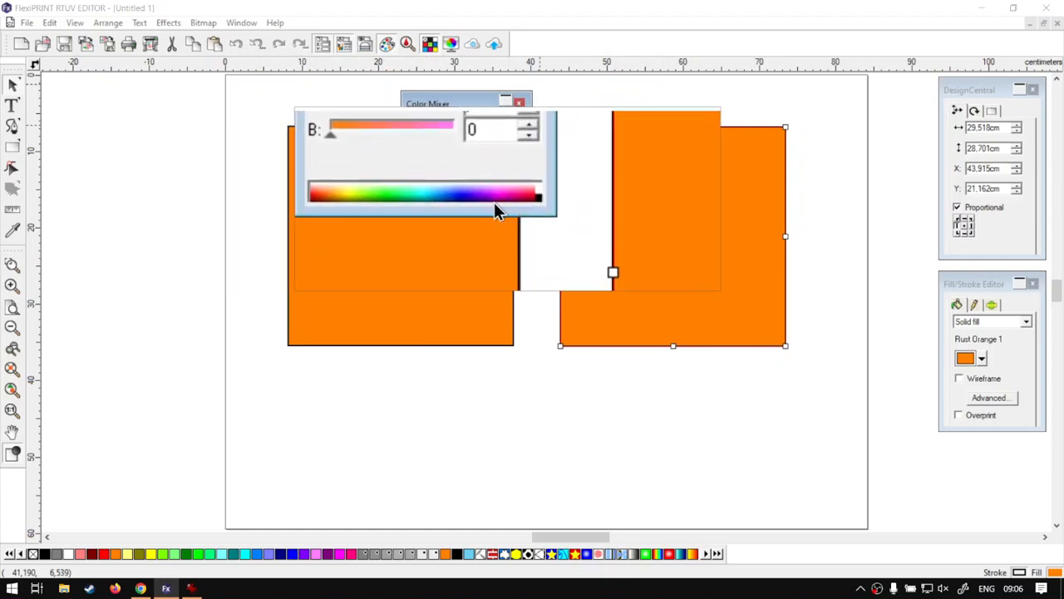
pyautogui.click(510, 191)
pyautogui.moveTo(509, 192)
pyautogui.mouseDown()
pyautogui.moveTo(469, 184)
pyautogui.moveTo(480, 180)
pyautogui.moveTo(479, 195)
pyautogui.moveTo(480, 183)
pyautogui.moveTo(527, 180)
pyautogui.mouseUp()
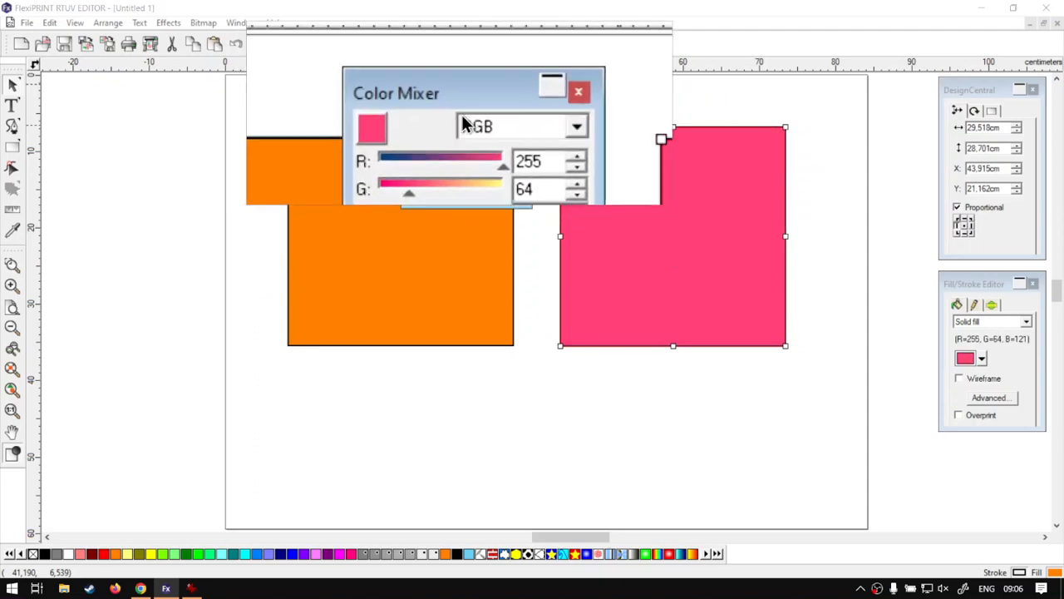
# Switch the Color Mixer to HSV, set the right-hand square's fill to H=300, S=96, V=100, and close the mixer.
pyautogui.click(517, 121)
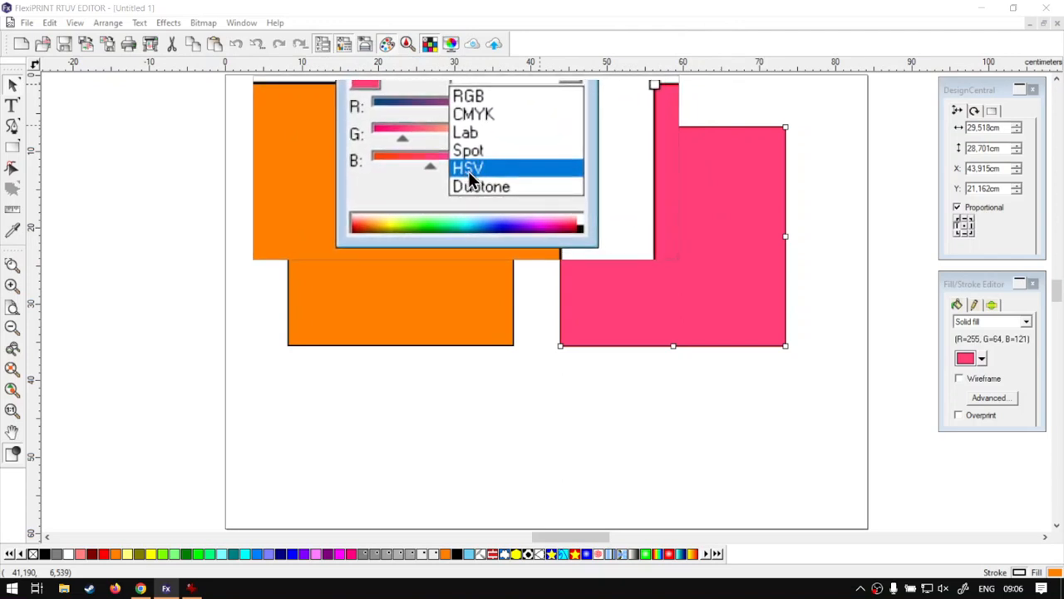
pyautogui.click(477, 170)
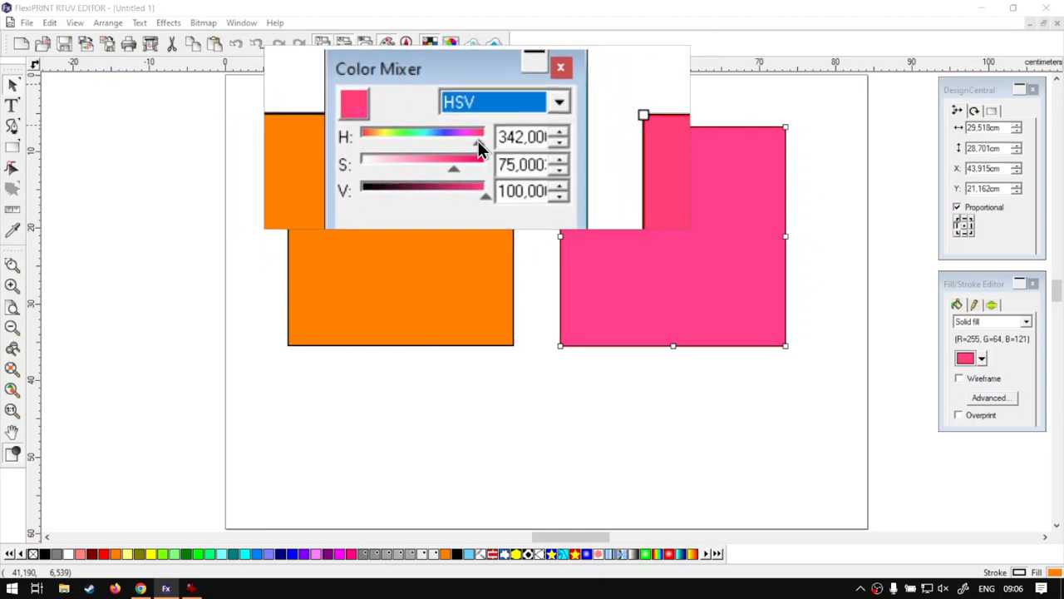
pyautogui.moveTo(478, 146); pyautogui.dragTo(491, 166)
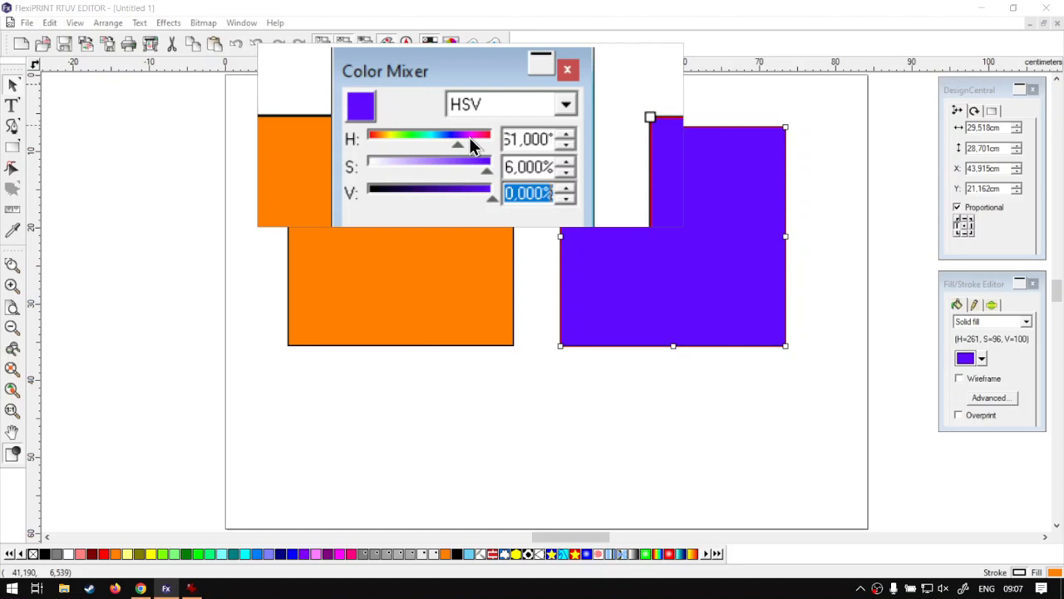
pyautogui.moveTo(456, 144); pyautogui.dragTo(451, 147)
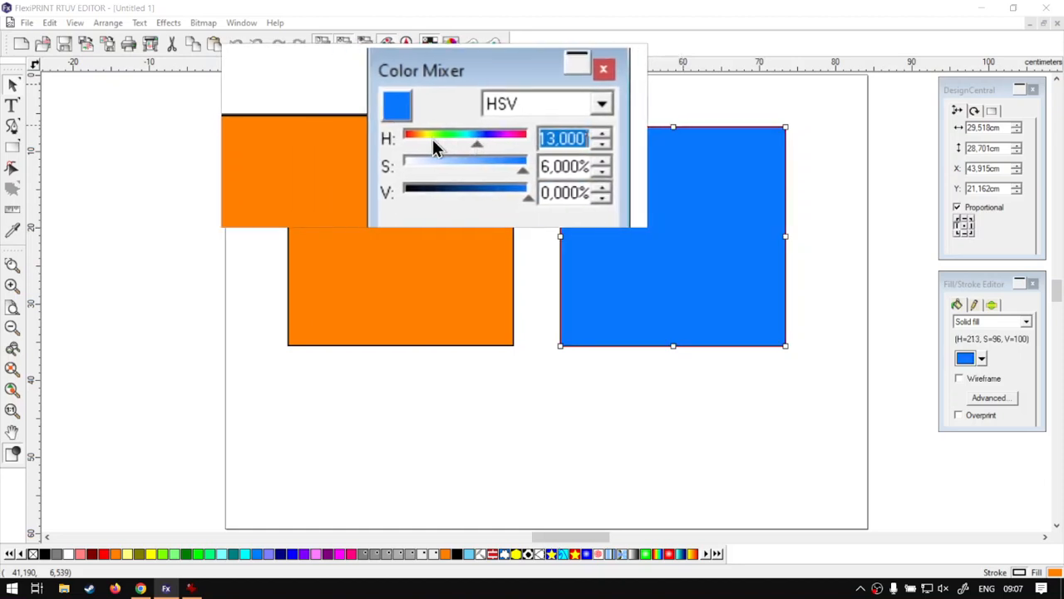
pyautogui.moveTo(447, 143); pyautogui.dragTo(472, 140)
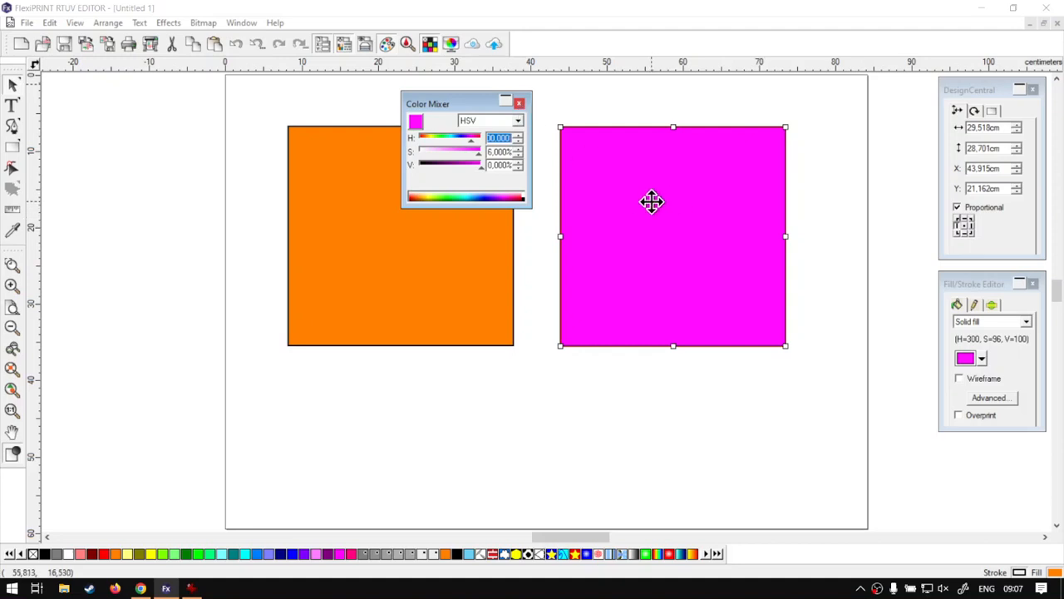
pyautogui.click(519, 103)
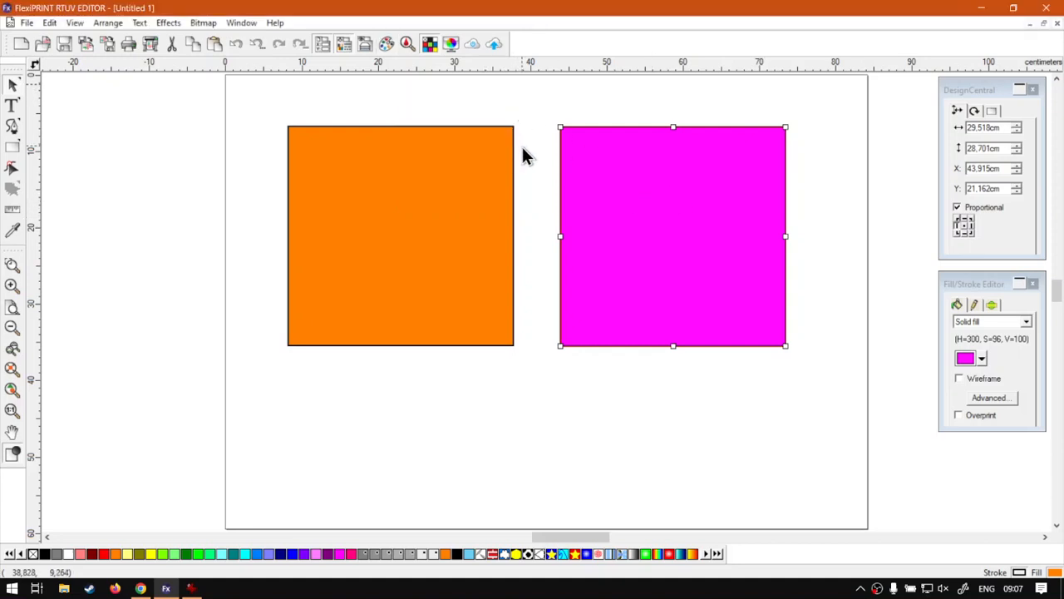
# Add the right-hand square's magenta fill to the swatch table as a custom color after the light blue swatch.
pyautogui.click(526, 158)
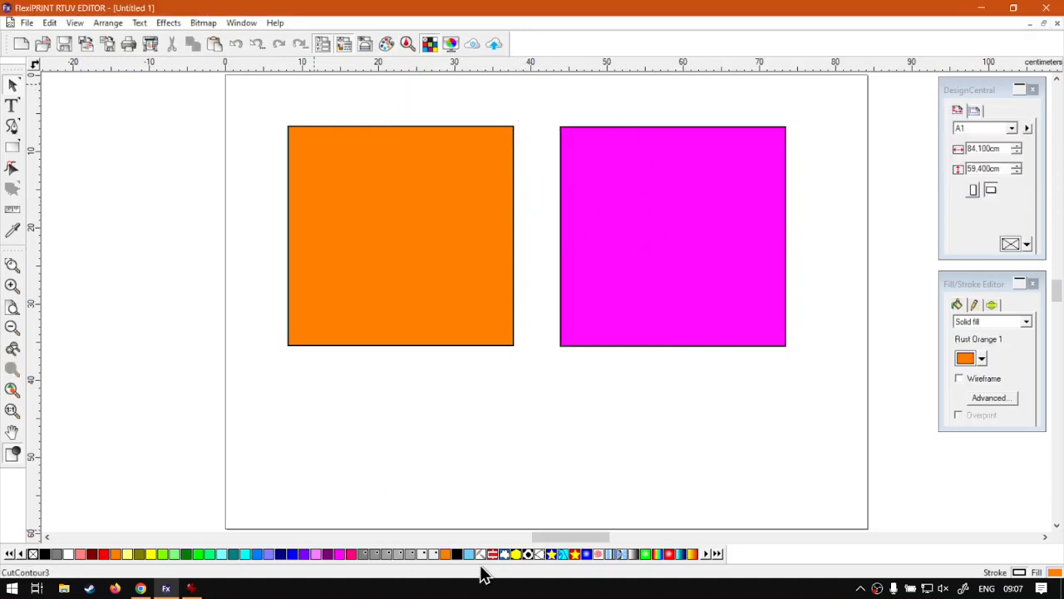
pyautogui.click(635, 233)
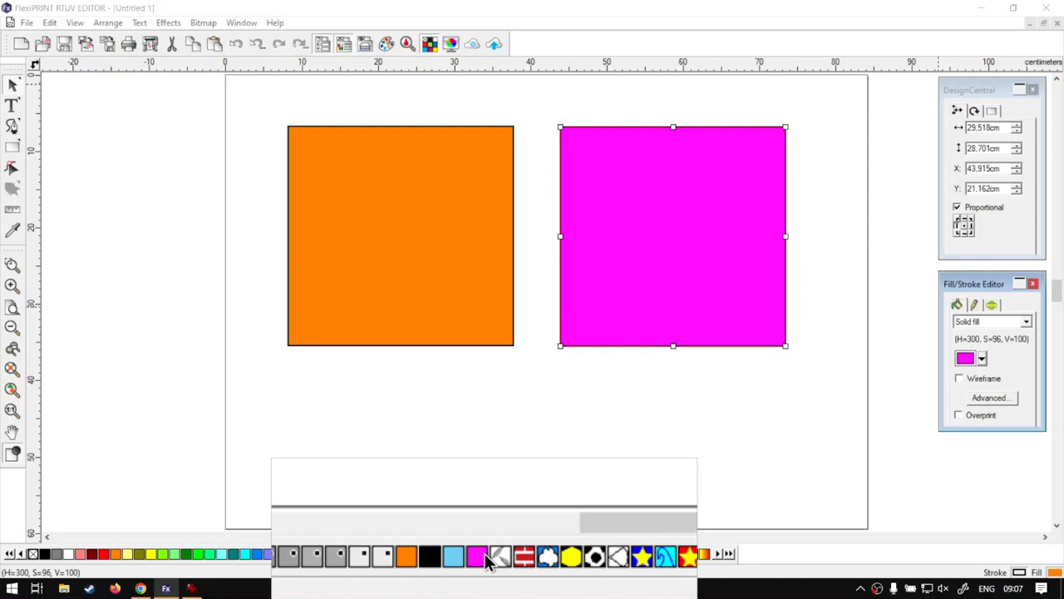
pyautogui.click(531, 454)
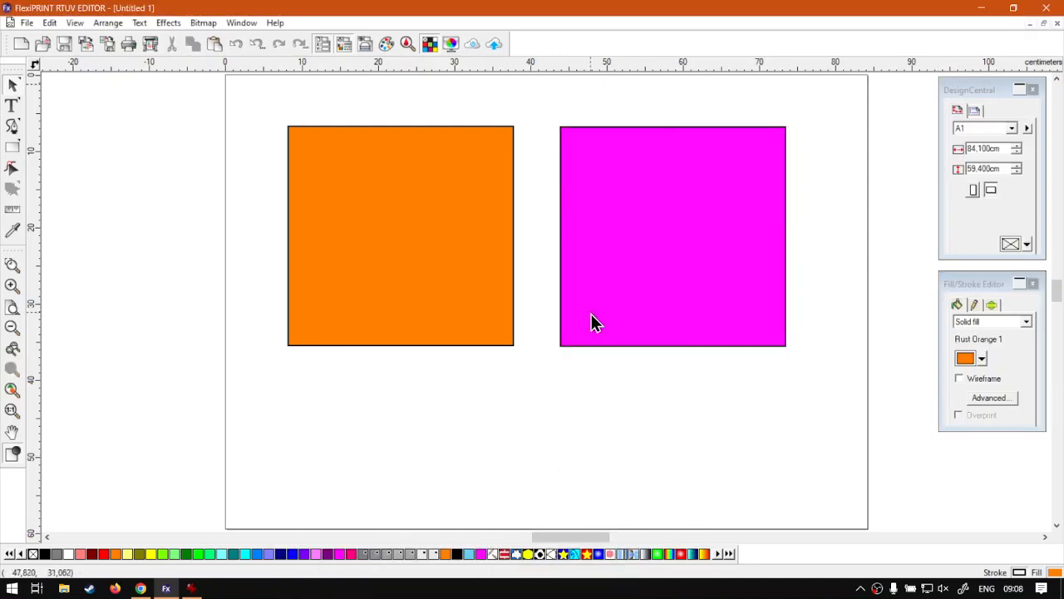
# Delete both the magenta and the orange square from the page.
pyautogui.click(595, 289)
pyautogui.press('Delete')
pyautogui.click(404, 265)
pyautogui.press('Delete')
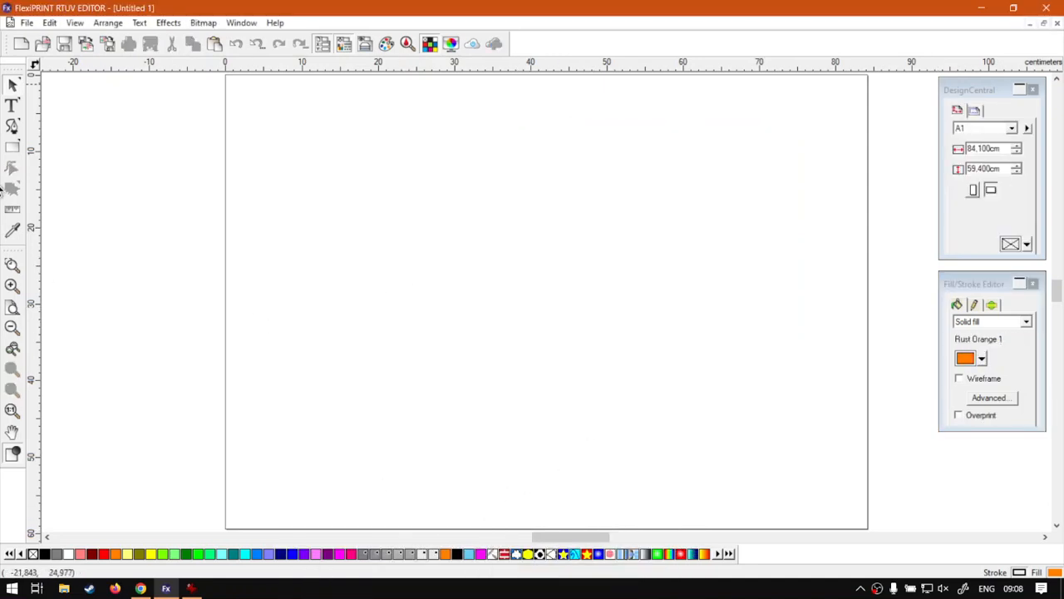
# Draw a nearly circular ellipse about 26.2 cm wide and 25.5 cm high in the upper-left half of the page.
pyautogui.click(13, 149)
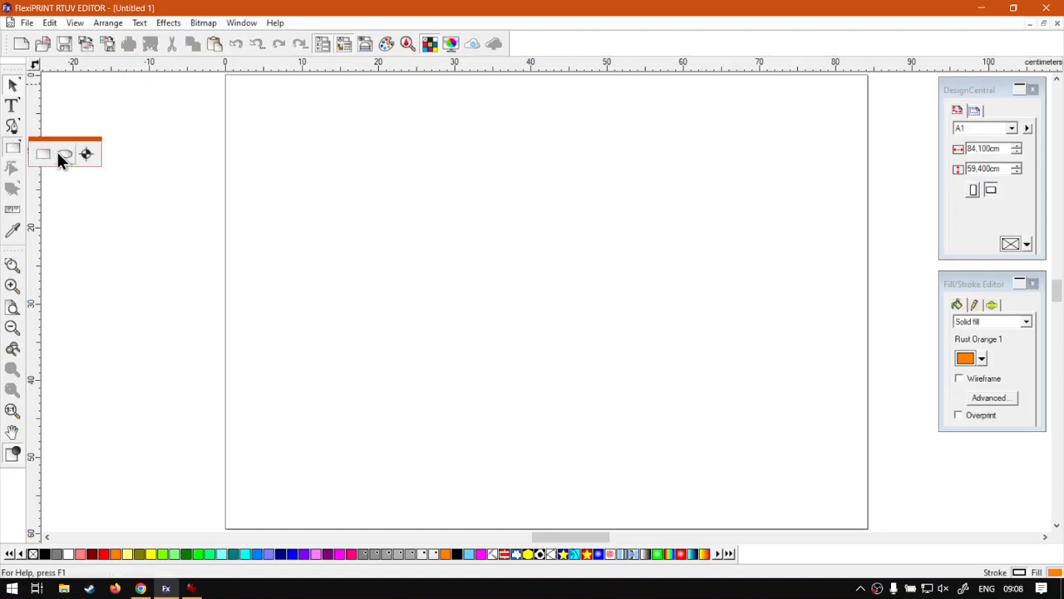
pyautogui.click(60, 157)
pyautogui.moveTo(358, 154); pyautogui.dragTo(554, 350)
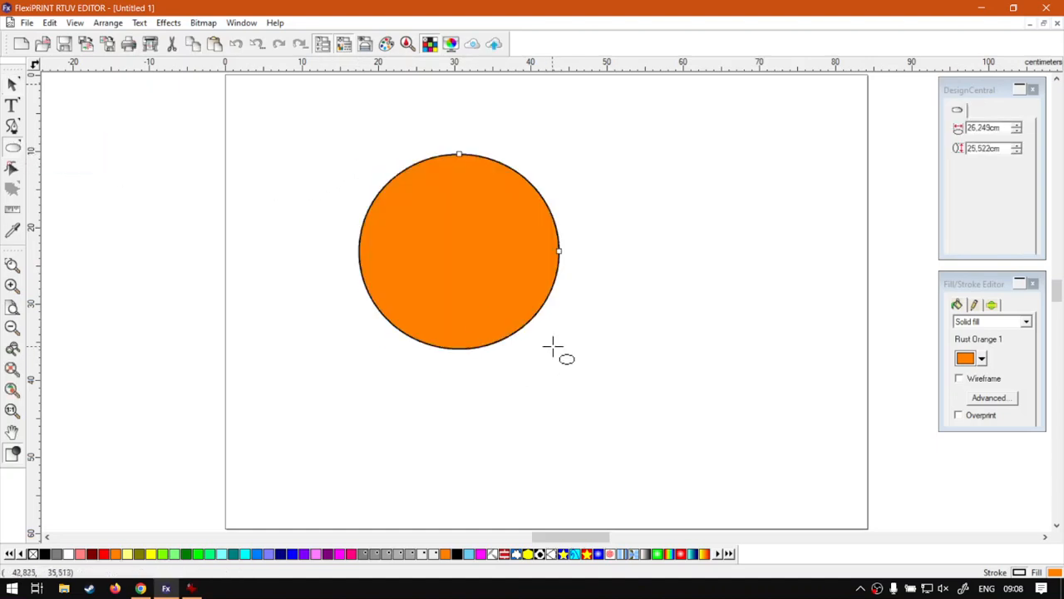
pyautogui.click(13, 84)
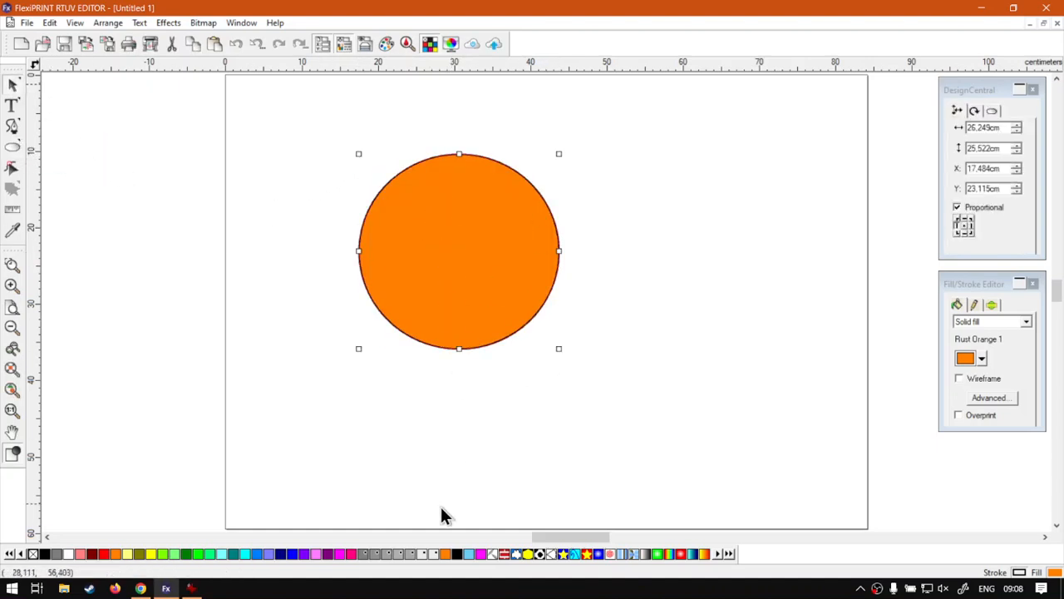
# Fill the ellipse with the custom magenta swatch H=300, S=96, V=100 and deselect it.
pyautogui.click(481, 554)
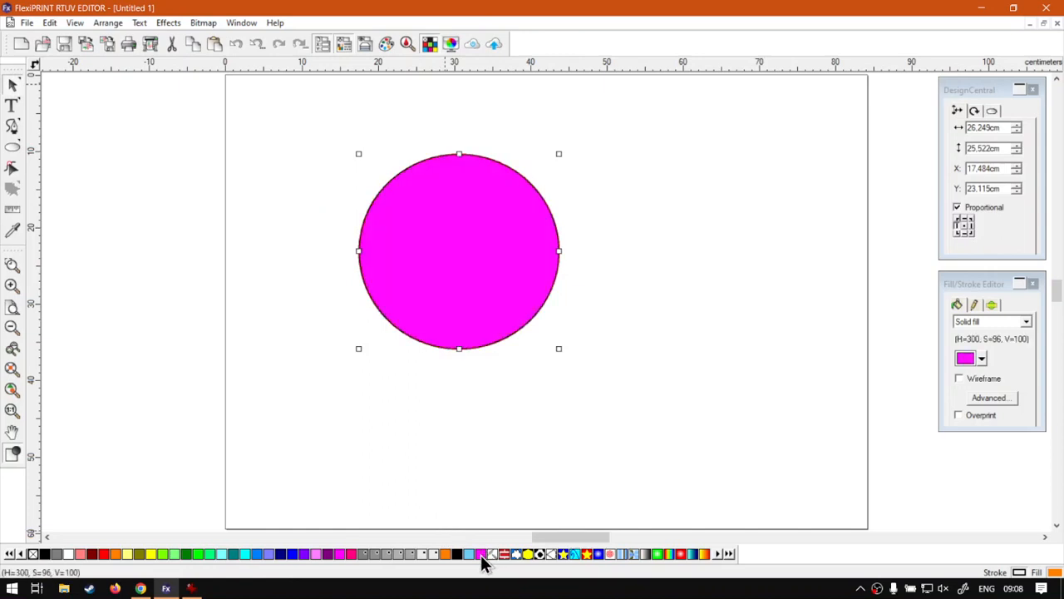
pyautogui.click(315, 133)
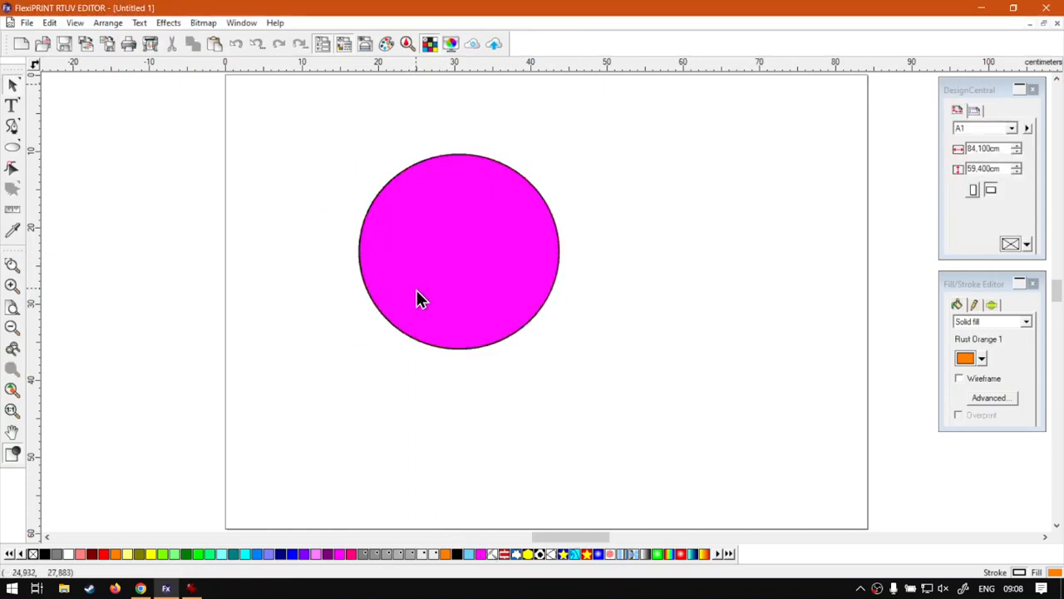
pyautogui.click(971, 284)
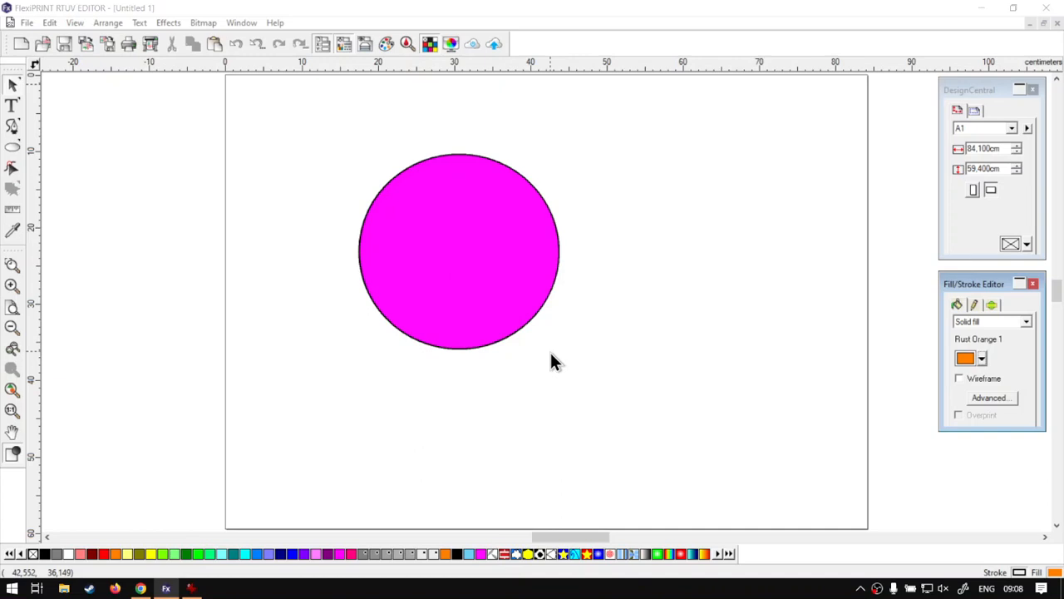
# Switch to the Chrome browser showing the softwaretraining.co.za website.
pyautogui.click(140, 589)
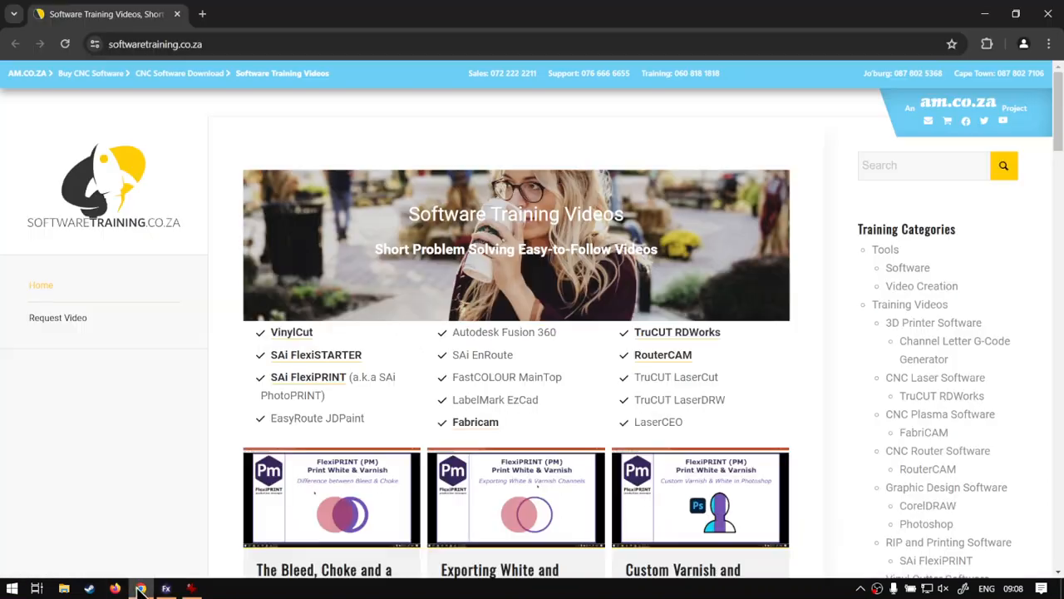